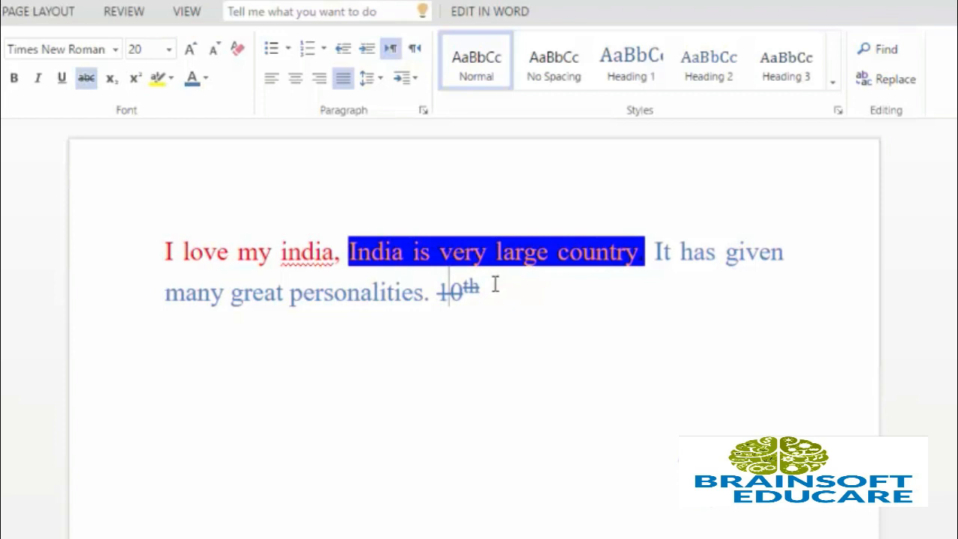
# Search the web for "gandhiji" in a new browser tab and select the opening paragraph of the Mahatma Gandhi Wikipedia article.
pyautogui.click(495, 284)
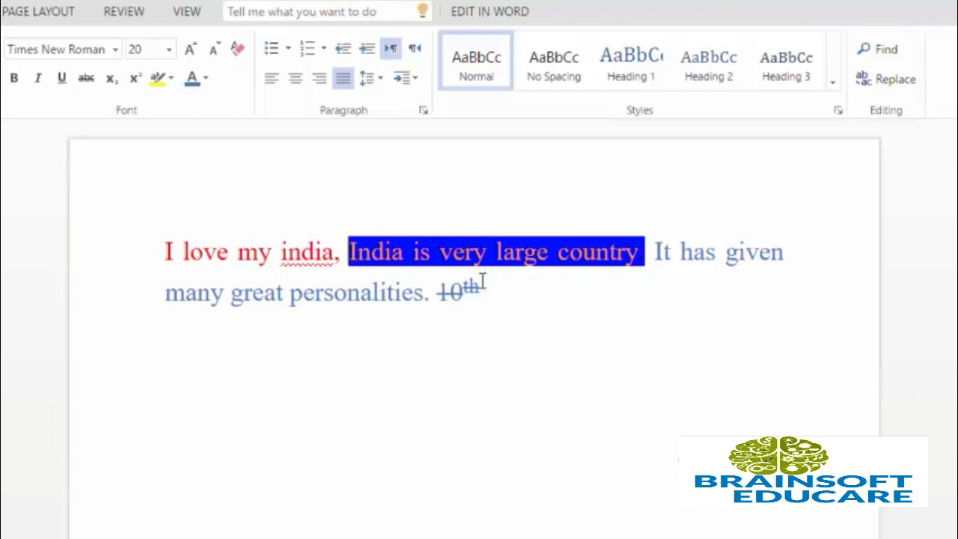
pyautogui.click(482, 10)
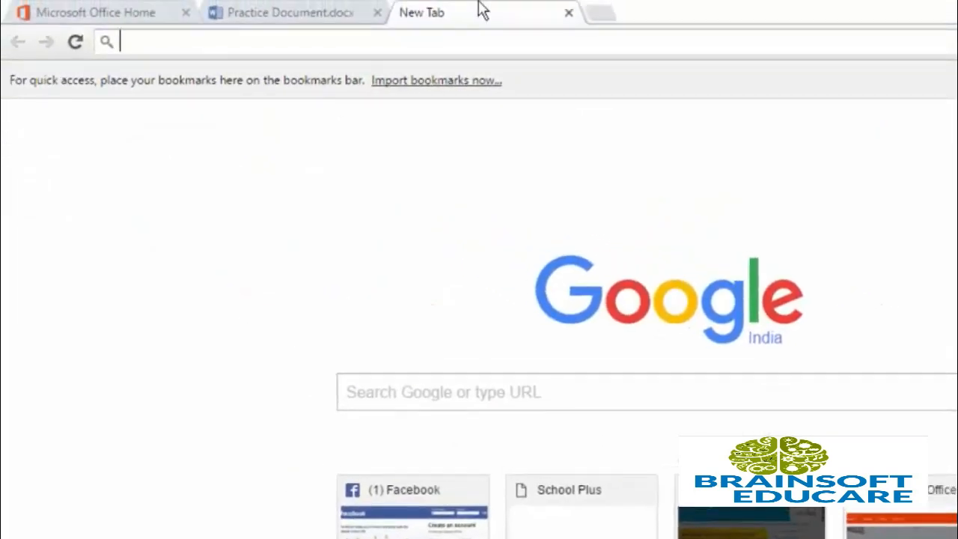
pyautogui.write('gandhiji')
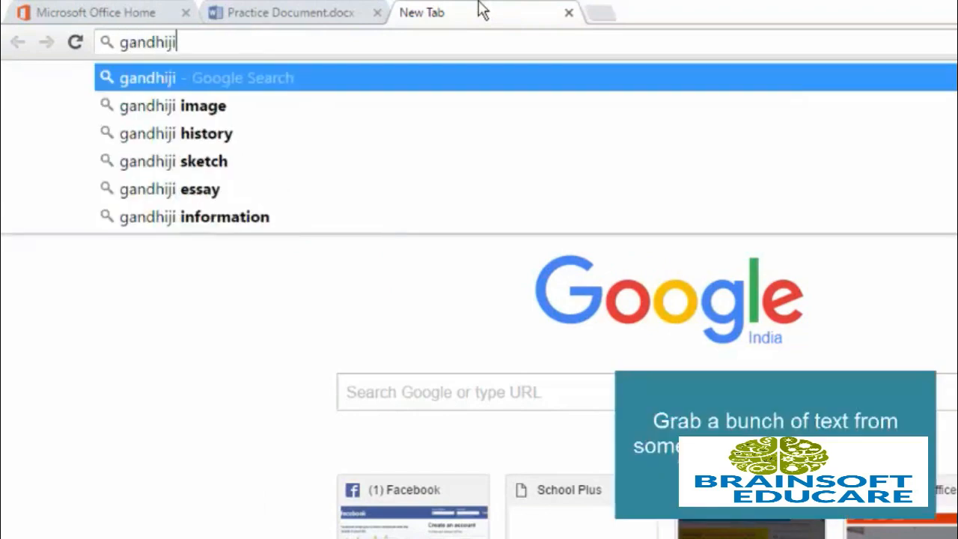
pyautogui.press('Return')
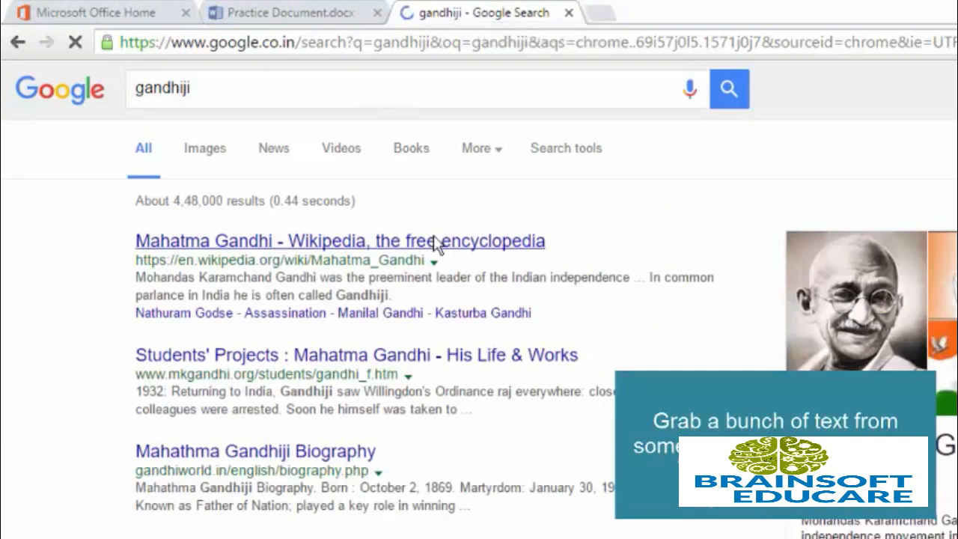
pyautogui.click(468, 241)
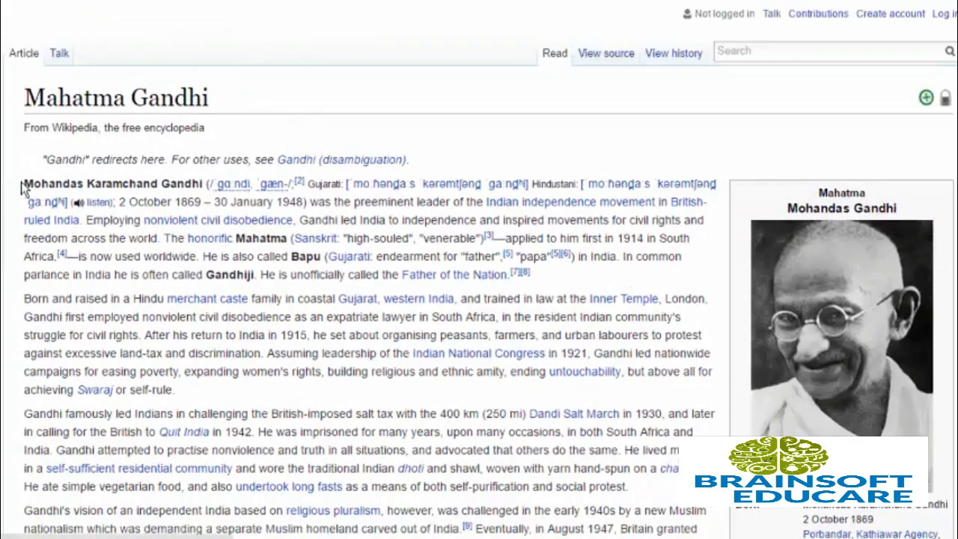
pyautogui.moveTo(43, 189); pyautogui.dragTo(513, 284)
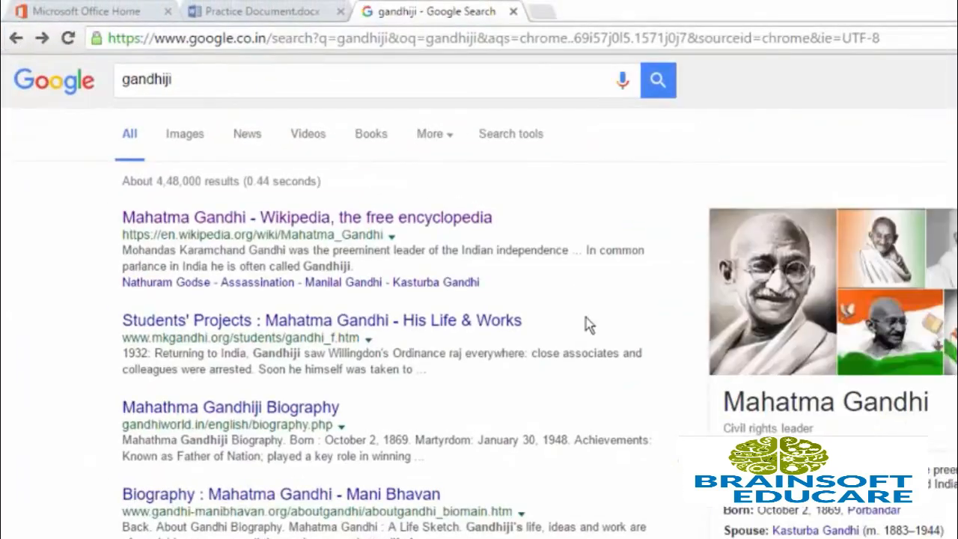
# Open the "Mahathma Gandhiji Biography" search result and replace all text in Practice Document with its opening paragraph.
pyautogui.scroll(-1, 586, 324)
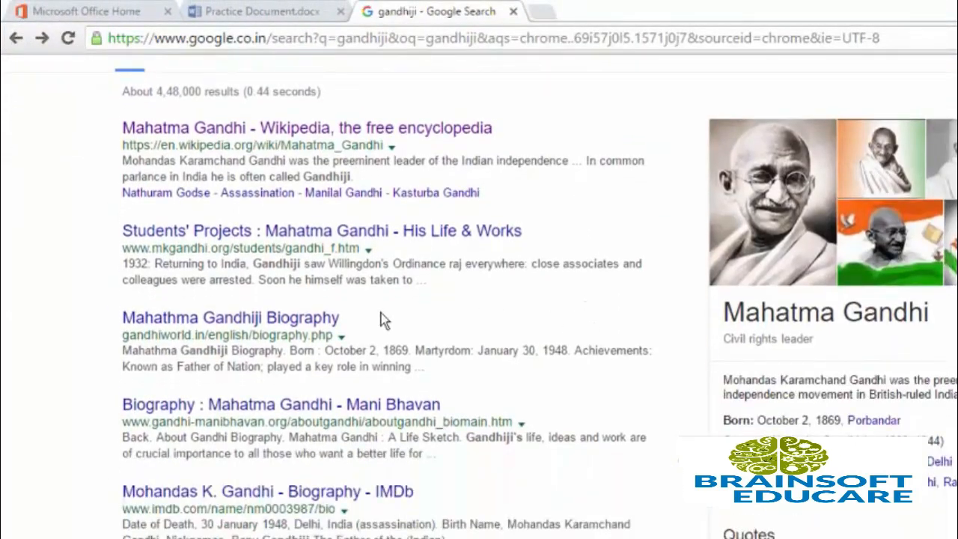
pyautogui.middleClick(299, 320)
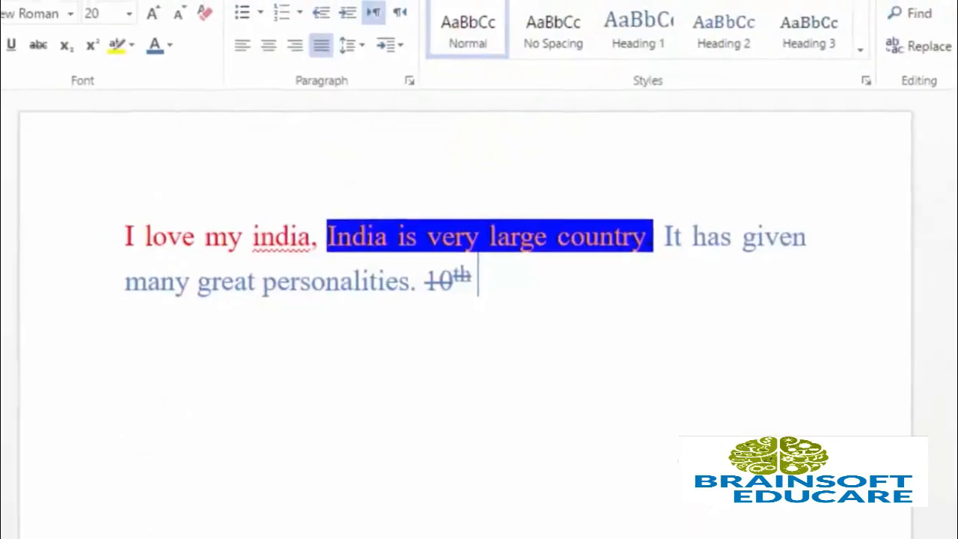
pyautogui.moveTo(564, 289); pyautogui.dragTo(2, 209)
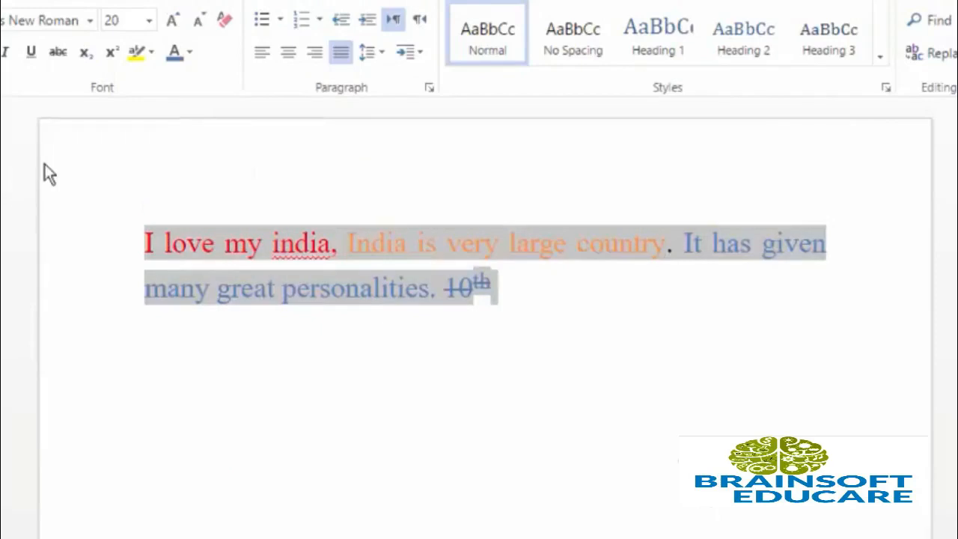
pyautogui.hotkey('ctrl', 'v')
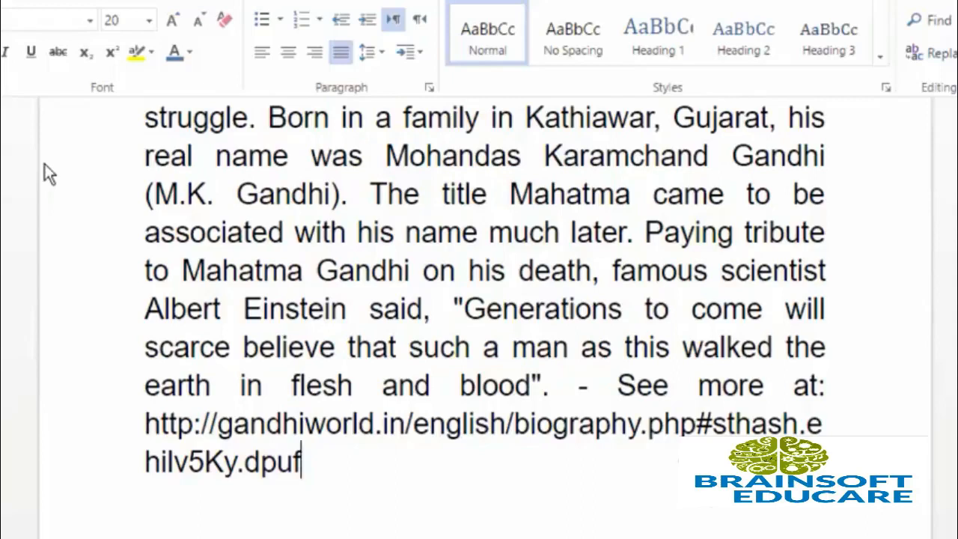
# Format the entire pasted text in Times New Roman at font size 14.
pyautogui.hotkey('ctrl', 'a')
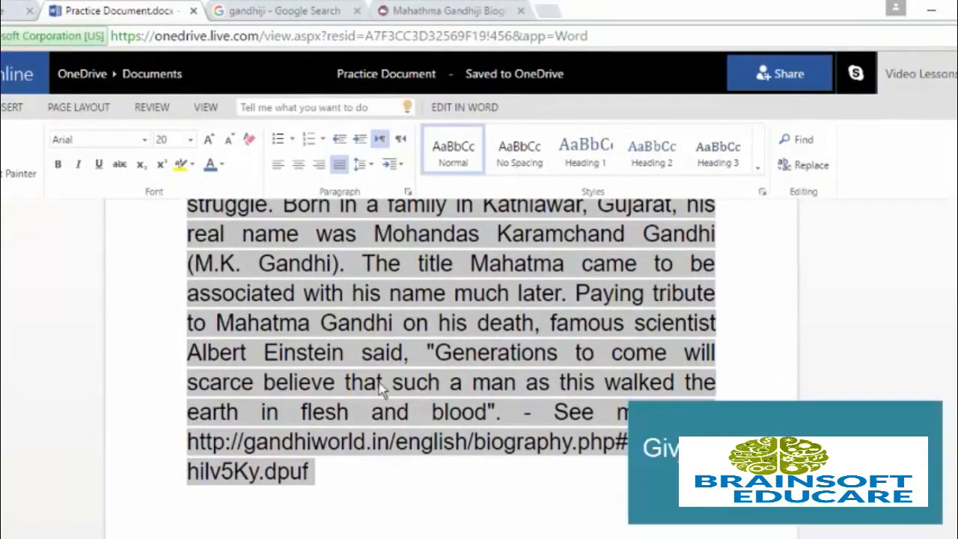
pyautogui.click(191, 141)
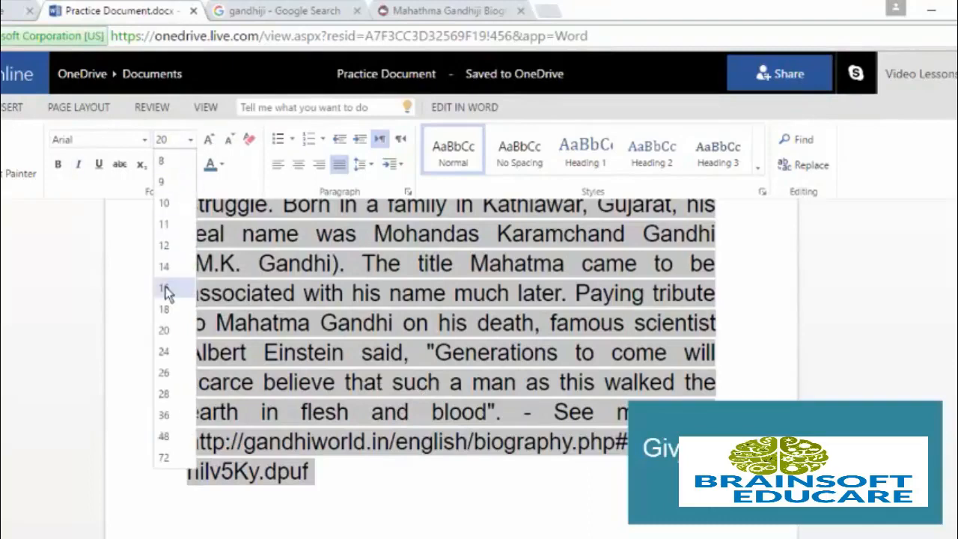
pyautogui.click(163, 266)
pyautogui.click(84, 140)
pyautogui.write('time')
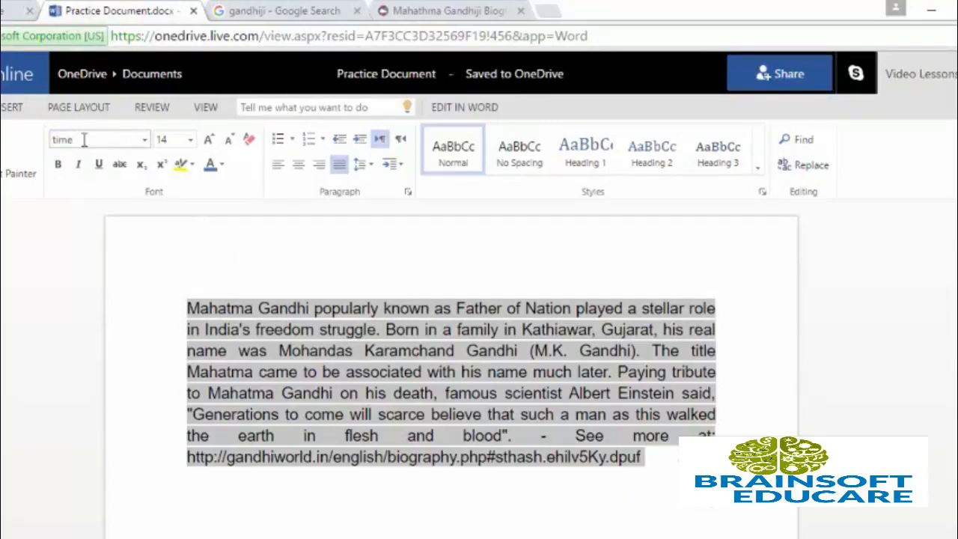
pyautogui.click(144, 141)
pyautogui.click(135, 271)
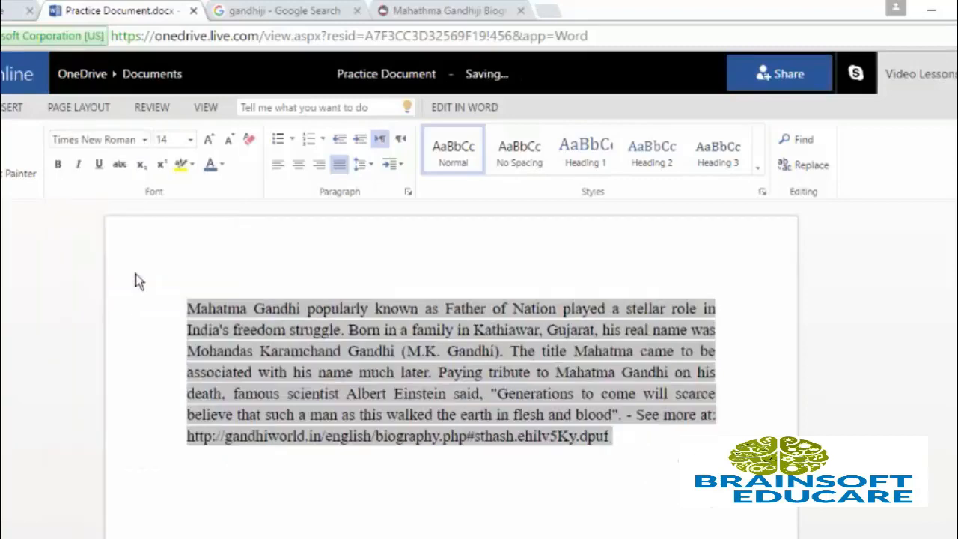
pyautogui.click(383, 338)
pyautogui.click(548, 413)
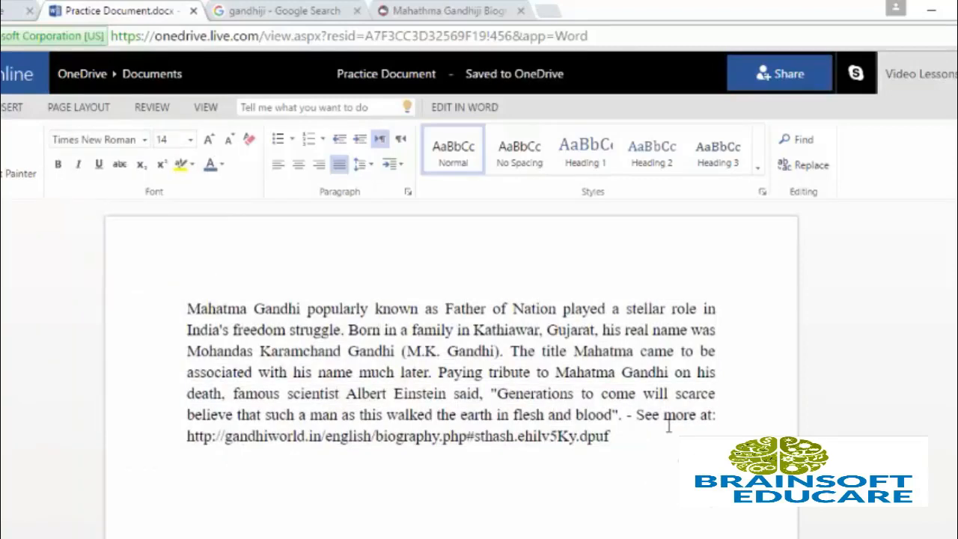
# Delete the gandhiworld.in web address and the "- See more at:" text from the end of the paragraph.
pyautogui.moveTo(620, 436); pyautogui.dragTo(155, 444)
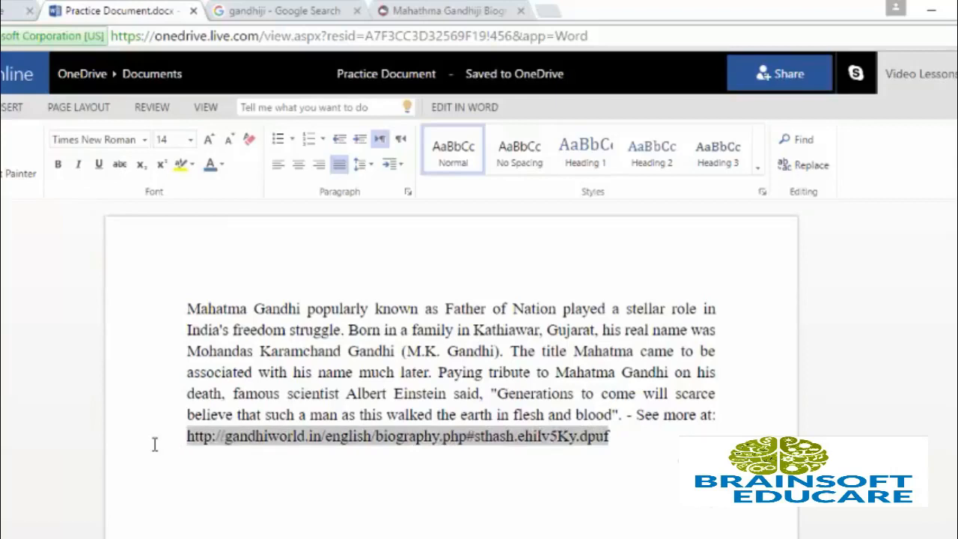
pyautogui.press('Delete')
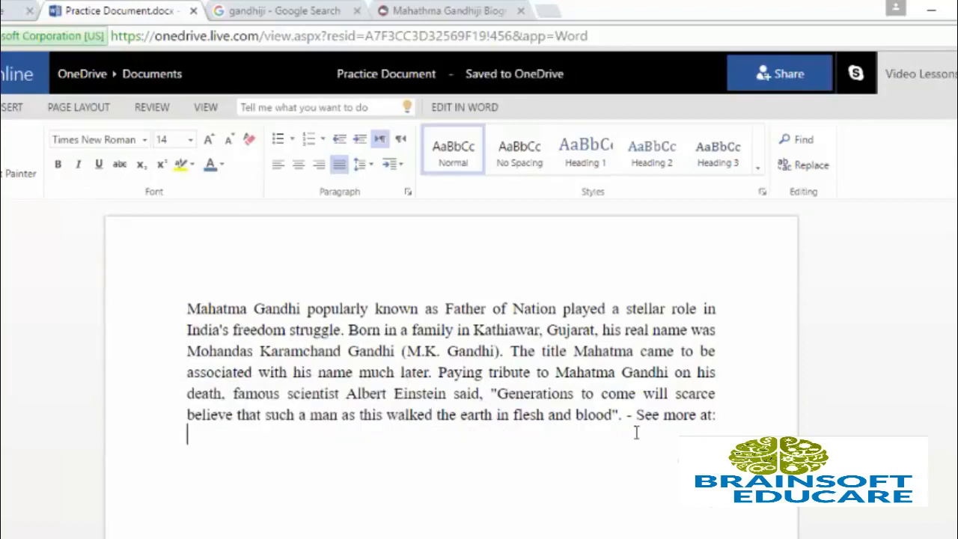
pyautogui.moveTo(619, 415); pyautogui.dragTo(717, 415)
pyautogui.press('Delete')
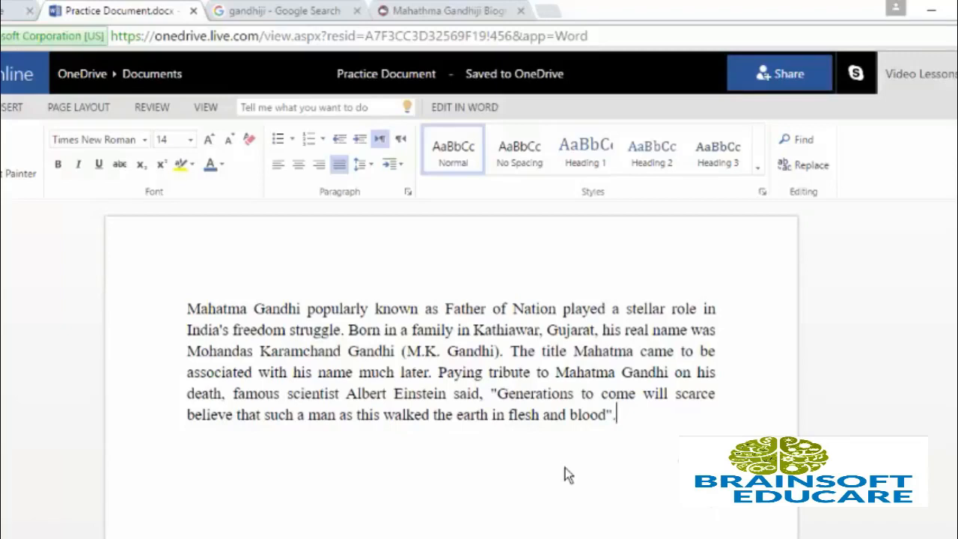
# Centre-align the whole Gandhi paragraph.
pyautogui.click(288, 309)
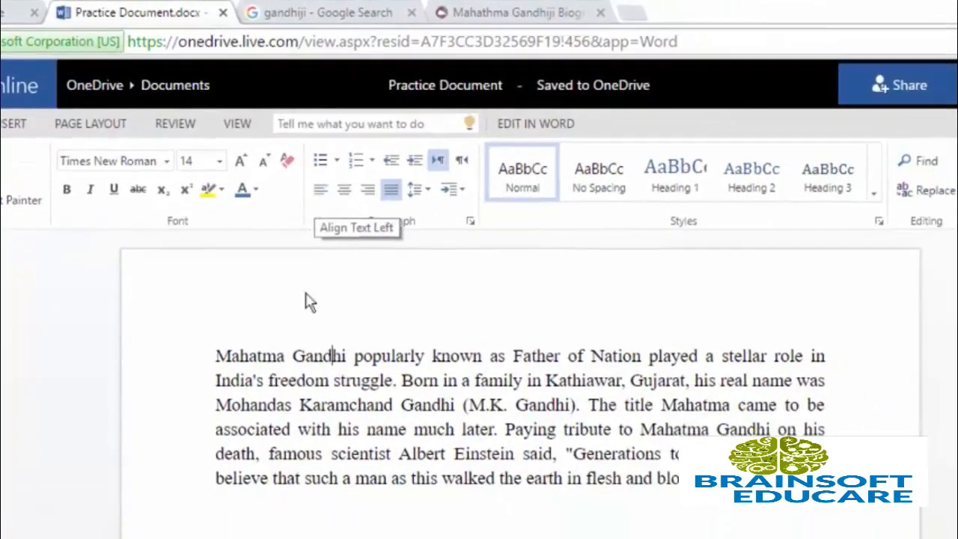
pyautogui.moveTo(215, 357); pyautogui.dragTo(748, 479)
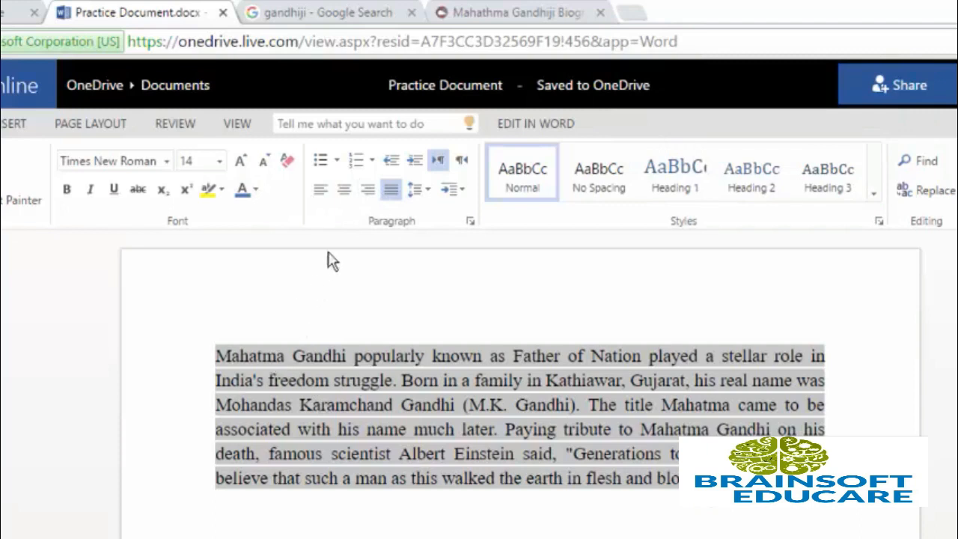
pyautogui.click(346, 202)
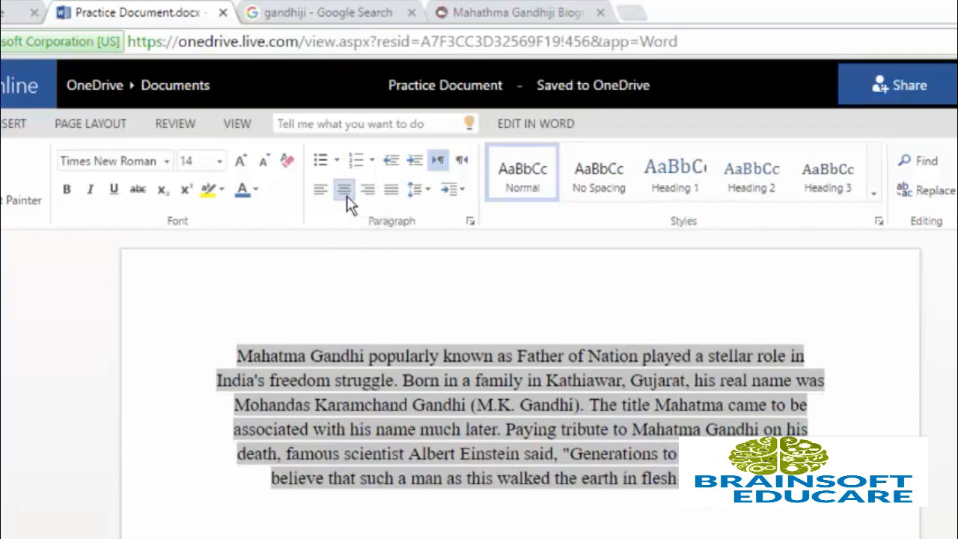
pyautogui.click(396, 356)
# Try left alignment and right alignment on the whole Gandhi paragraph.
pyautogui.moveTo(241, 352); pyautogui.dragTo(677, 479)
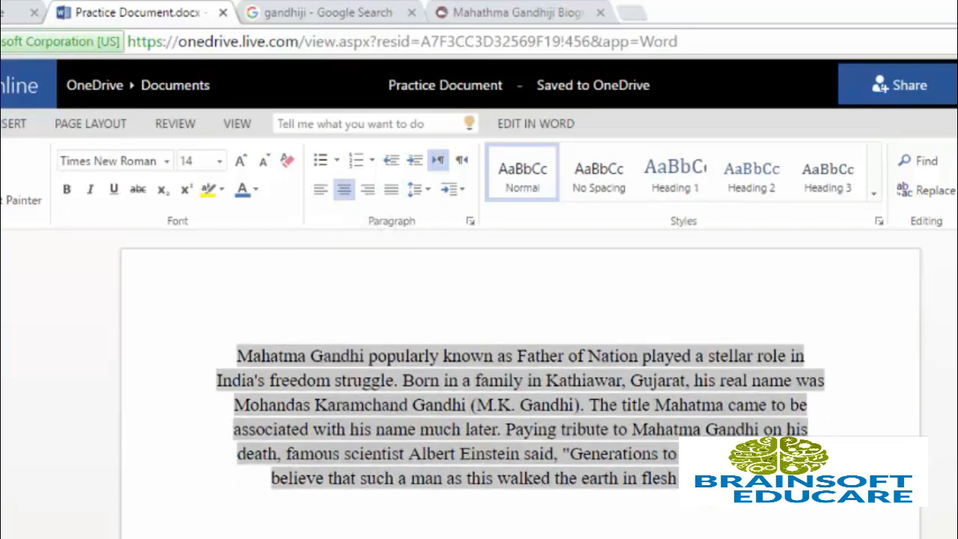
pyautogui.click(320, 196)
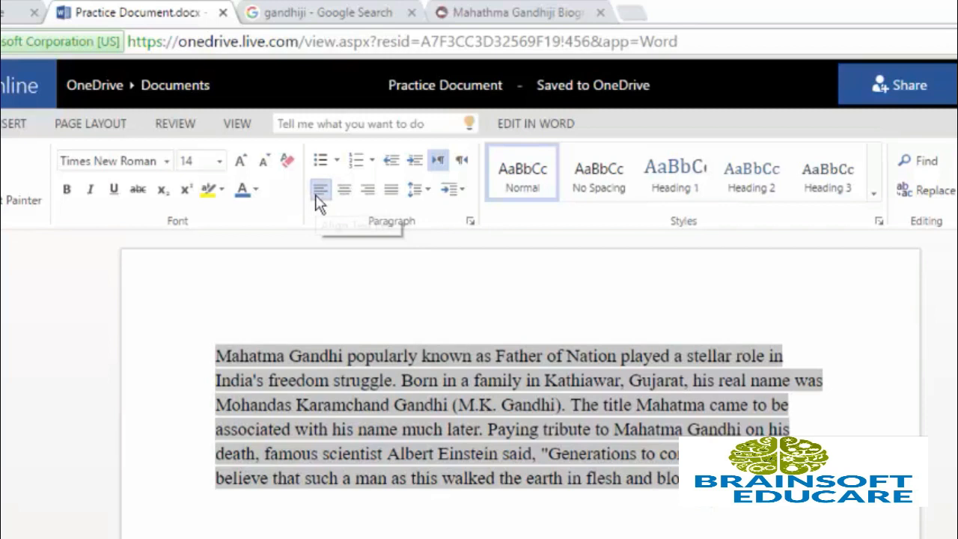
pyautogui.click(365, 199)
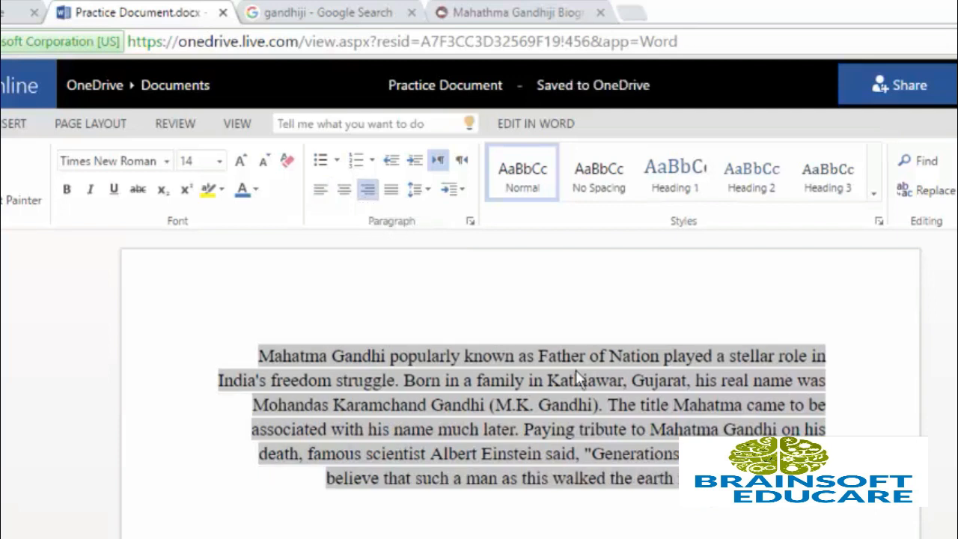
pyautogui.click(828, 356)
pyautogui.hotkey('shift', 'Home')
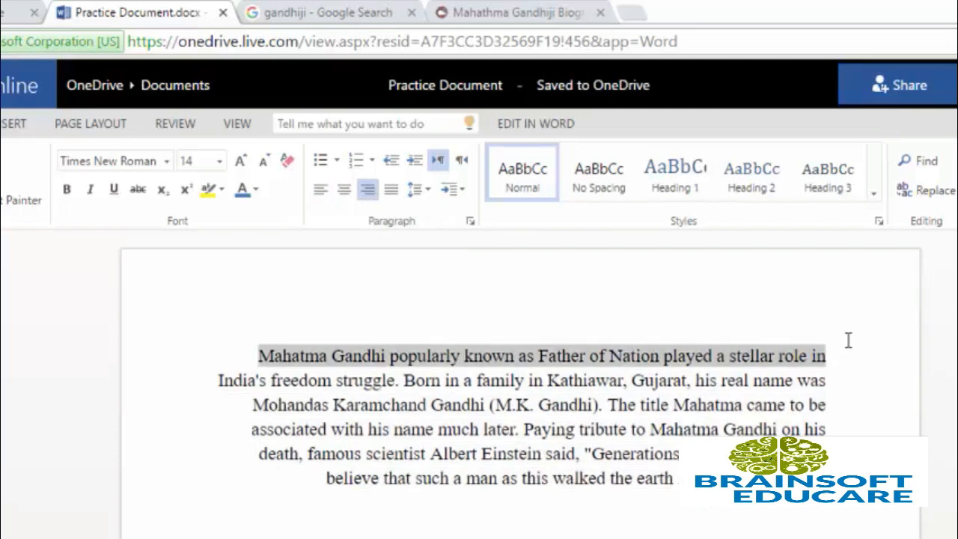
pyautogui.click(389, 357)
pyautogui.moveTo(313, 355); pyautogui.dragTo(796, 355)
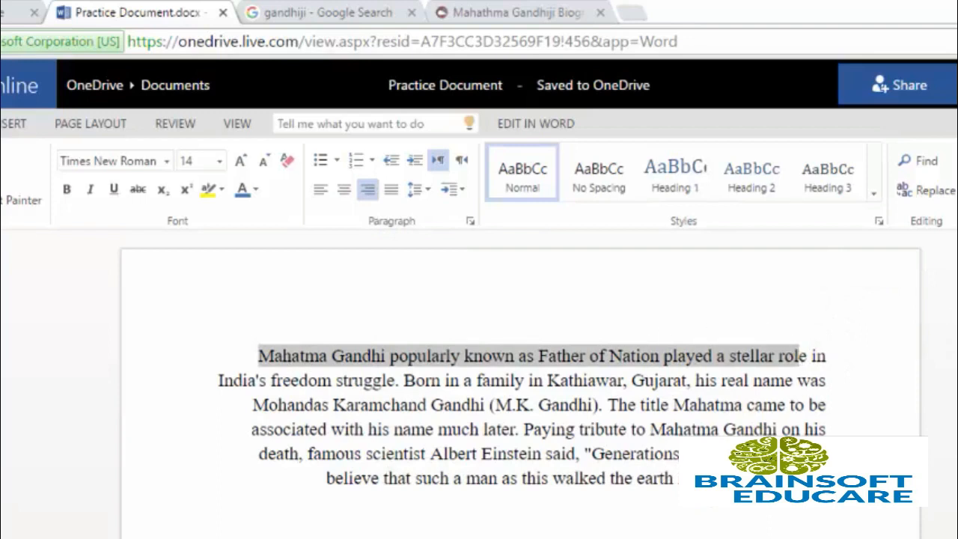
# Justify the whole Gandhi paragraph.
pyautogui.click(657, 453)
pyautogui.moveTo(675, 478); pyautogui.dragTo(207, 336)
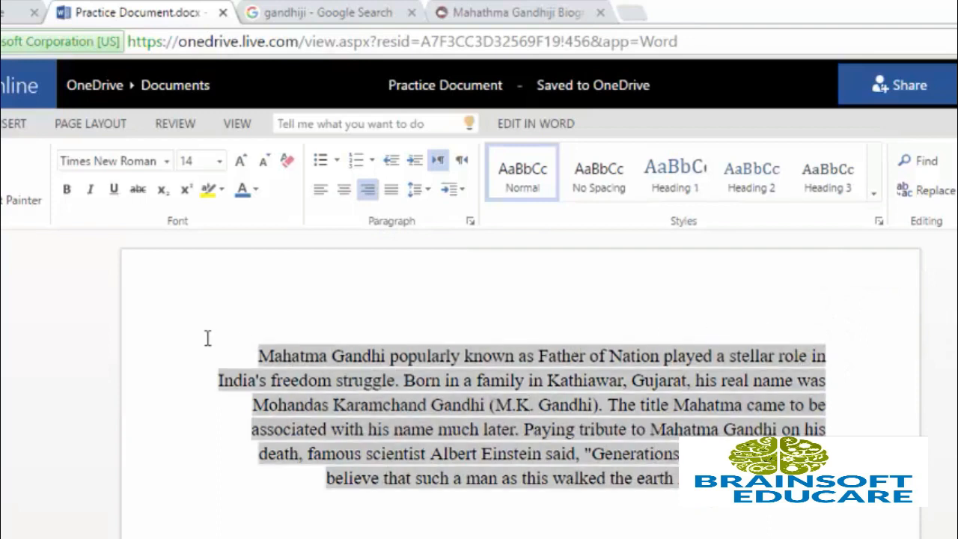
pyautogui.click(391, 189)
pyautogui.click(536, 484)
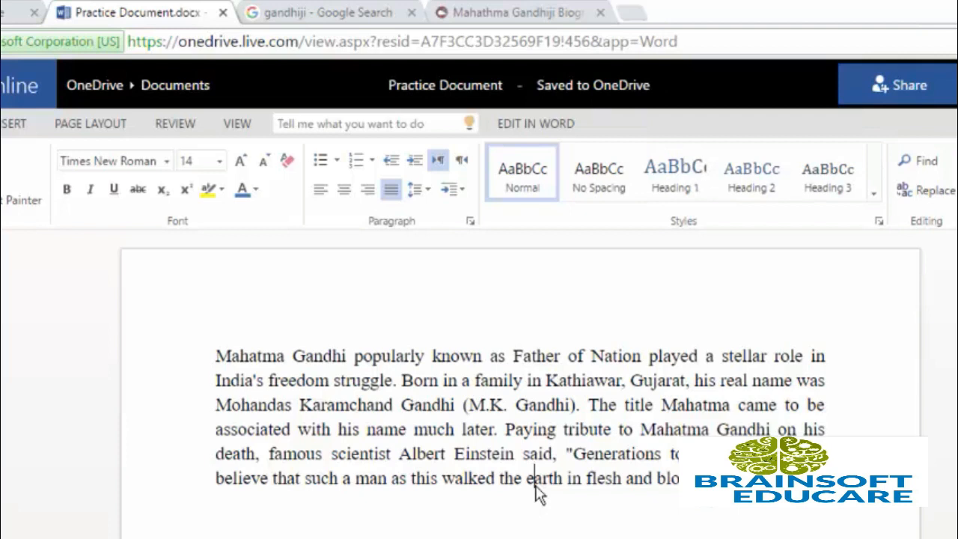
# Apply a First Line special indent to the Gandhi paragraph.
pyautogui.click(432, 357)
pyautogui.click(218, 354)
pyautogui.moveTo(385, 259); pyautogui.dragTo(542, 276)
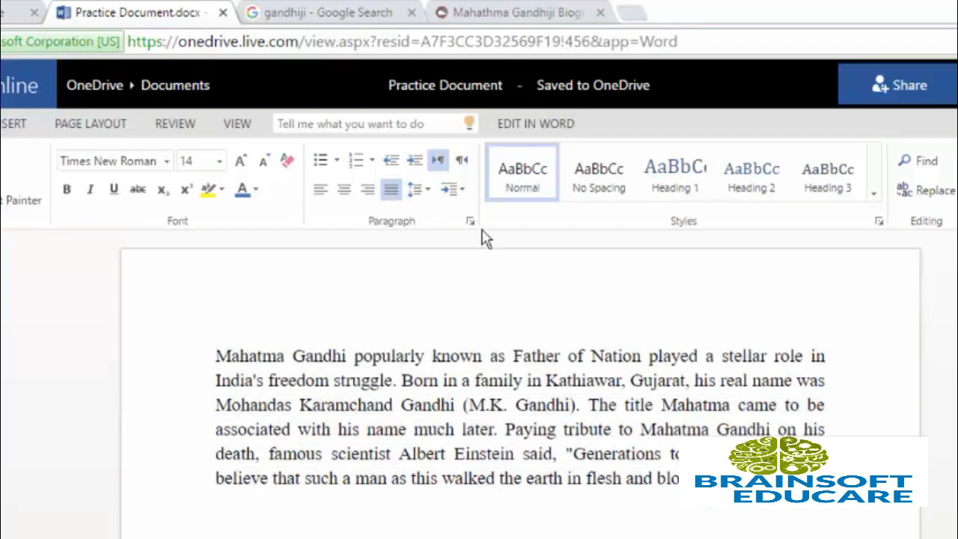
pyautogui.click(463, 191)
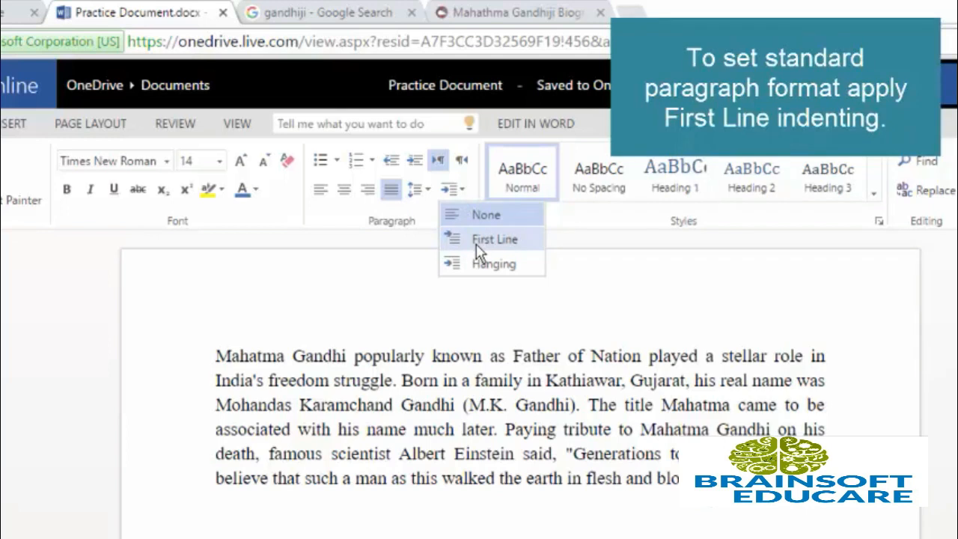
pyautogui.click(478, 251)
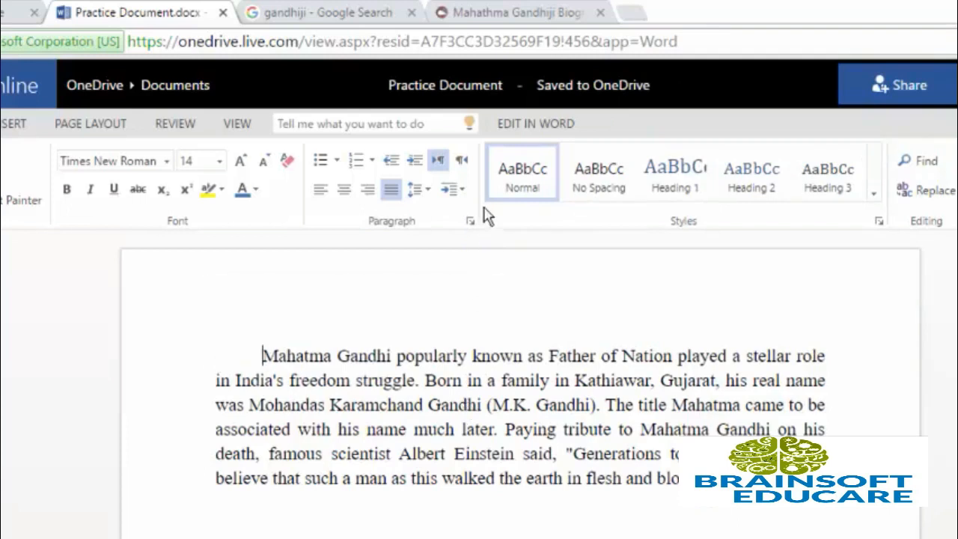
# Apply a Hanging special indent to the Gandhi paragraph and check its first line against the indented lines below.
pyautogui.moveTo(262, 355); pyautogui.dragTo(823, 479)
pyautogui.click(395, 380)
pyautogui.click(465, 192)
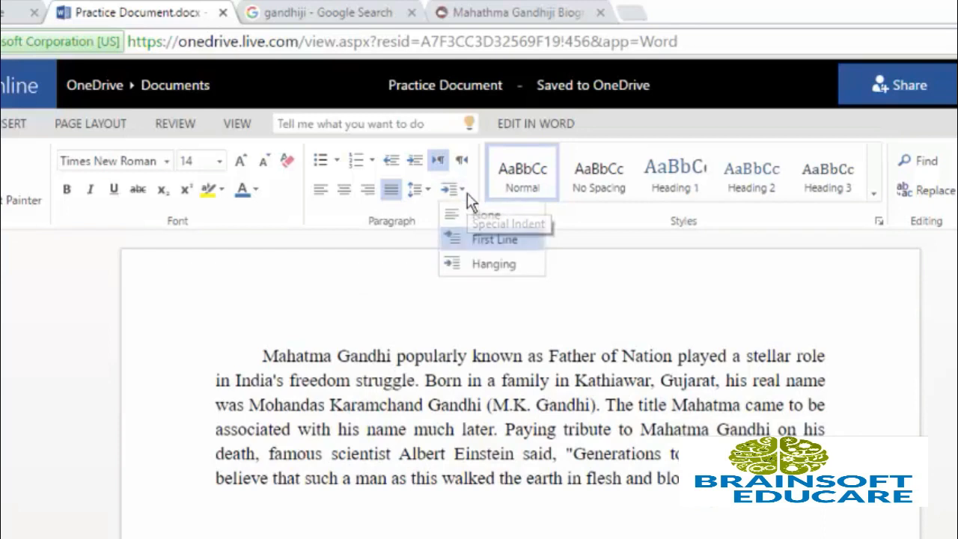
pyautogui.click(468, 266)
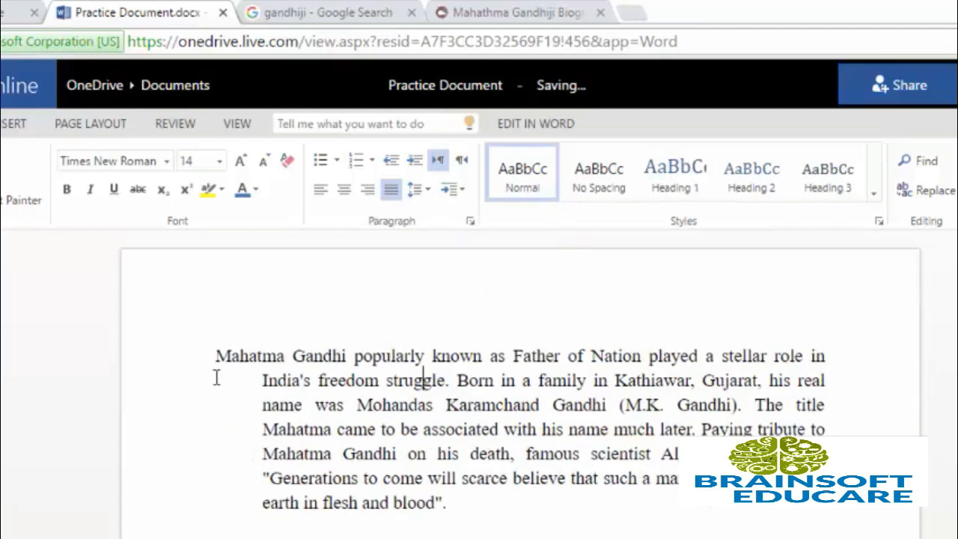
pyautogui.moveTo(214, 357); pyautogui.dragTo(799, 367)
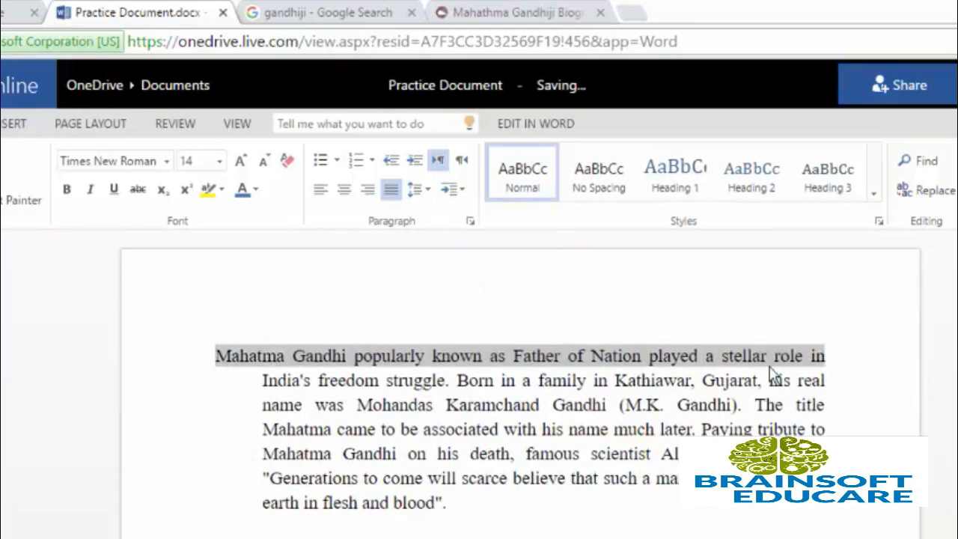
pyautogui.moveTo(447, 503); pyautogui.dragTo(266, 380)
pyautogui.click(512, 509)
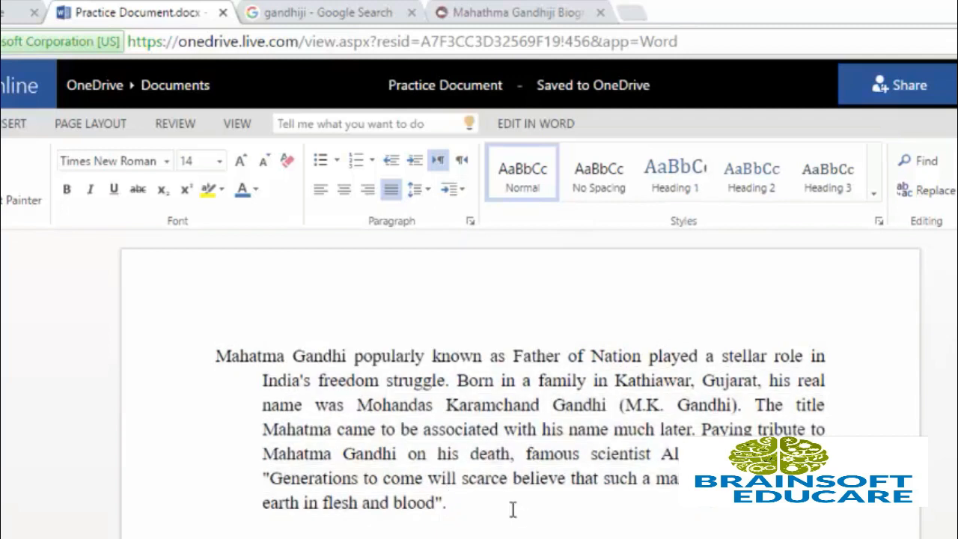
# Set the whole Gandhi paragraph's line spacing to 1 and switch its special indent to First Line.
pyautogui.hotkey('shift', 'Left')
pyautogui.hotkey('shift', 'Left')
pyautogui.keyDown('shift'); pyautogui.click(166, 349); pyautogui.keyUp('shift')
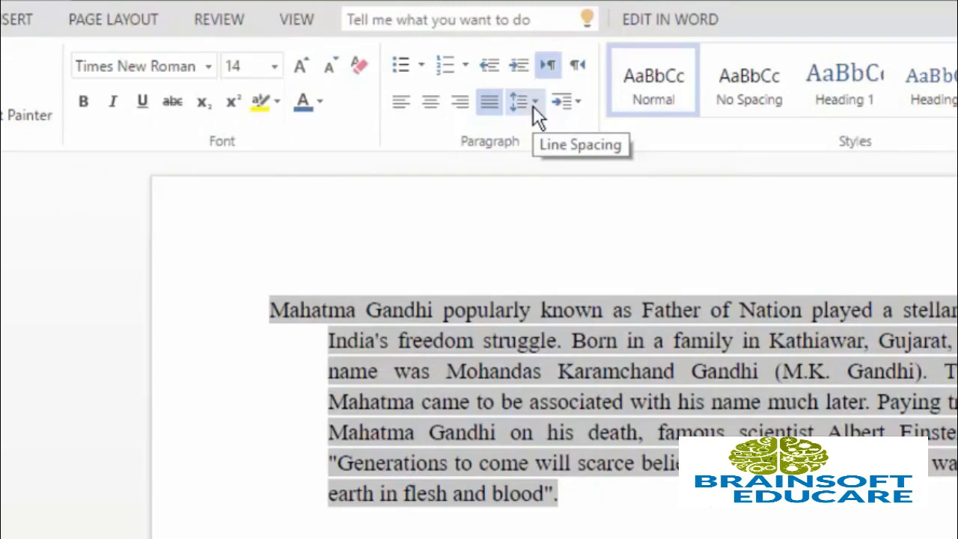
pyautogui.click(535, 105)
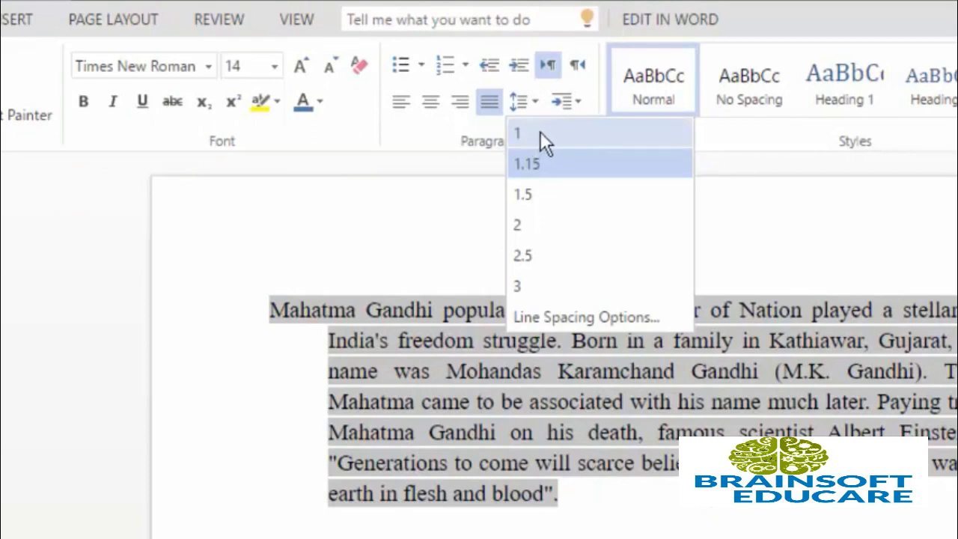
pyautogui.click(546, 131)
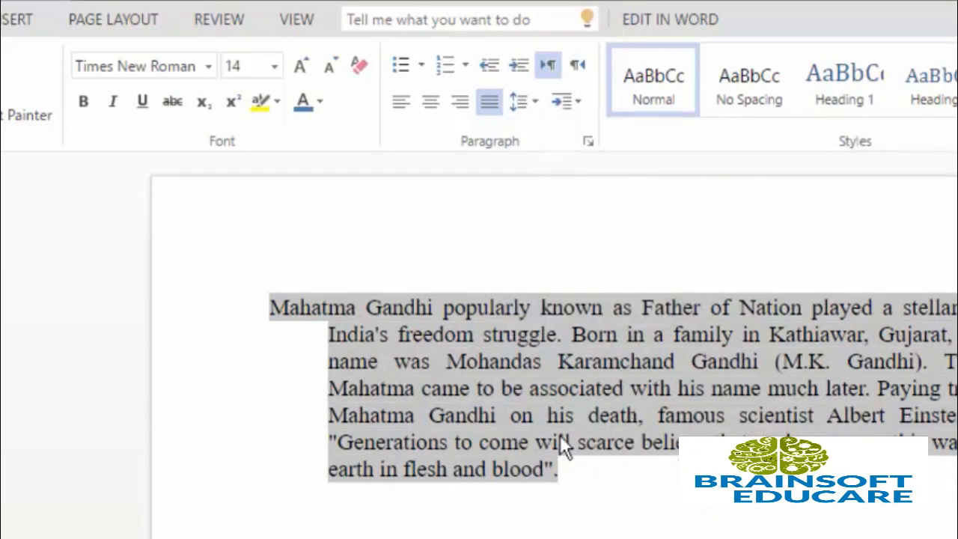
pyautogui.click(582, 109)
pyautogui.click(588, 164)
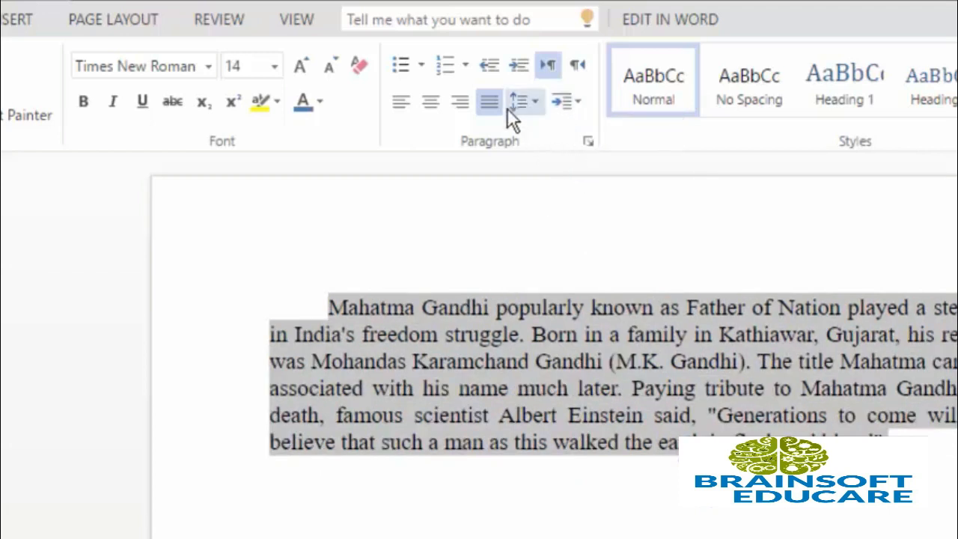
# Try a line spacing of 2.5 on the selected Gandhi paragraph, and return it to 1.
pyautogui.click(533, 105)
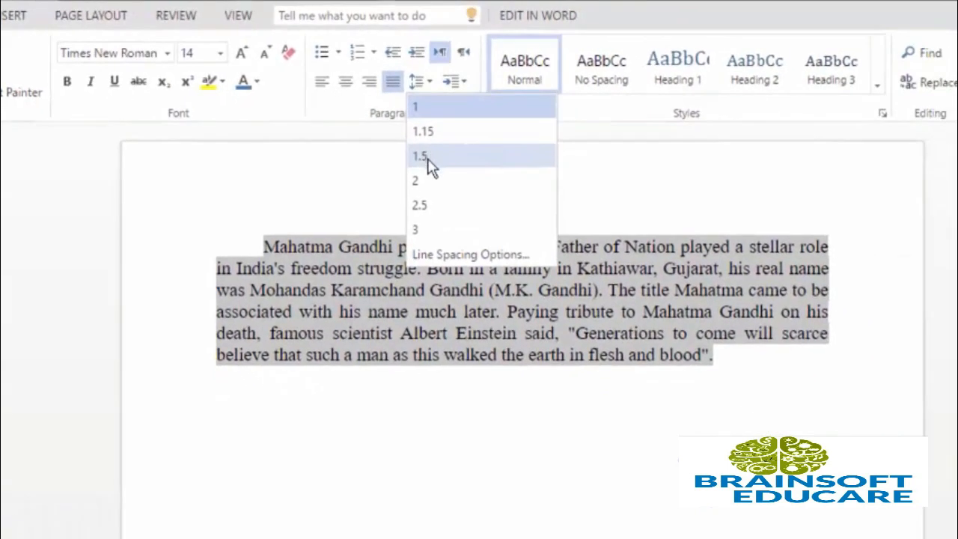
pyautogui.click(447, 208)
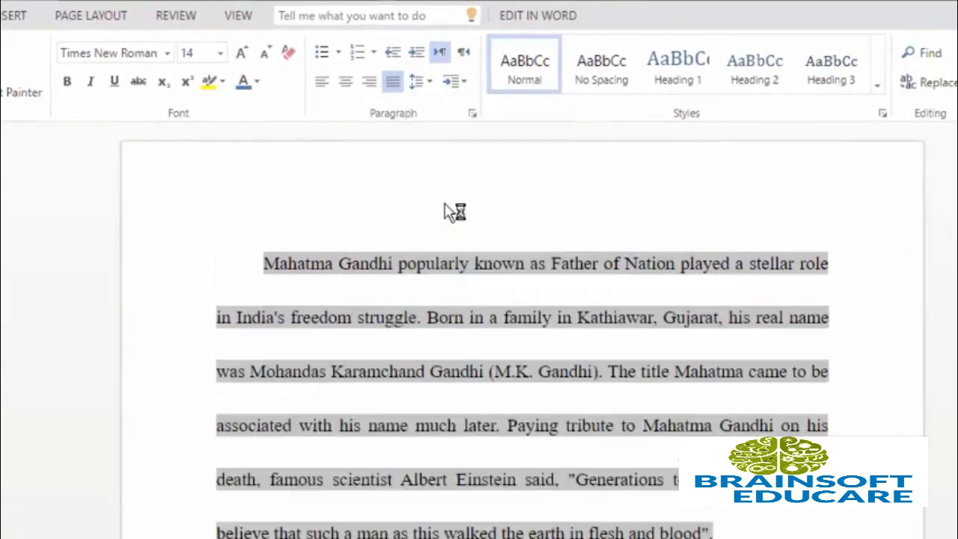
pyautogui.click(419, 81)
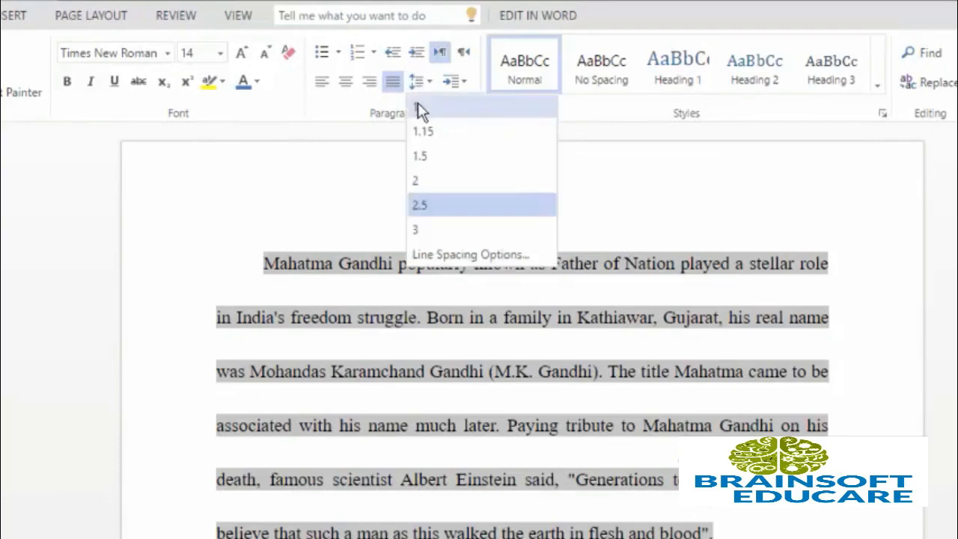
pyautogui.click(419, 110)
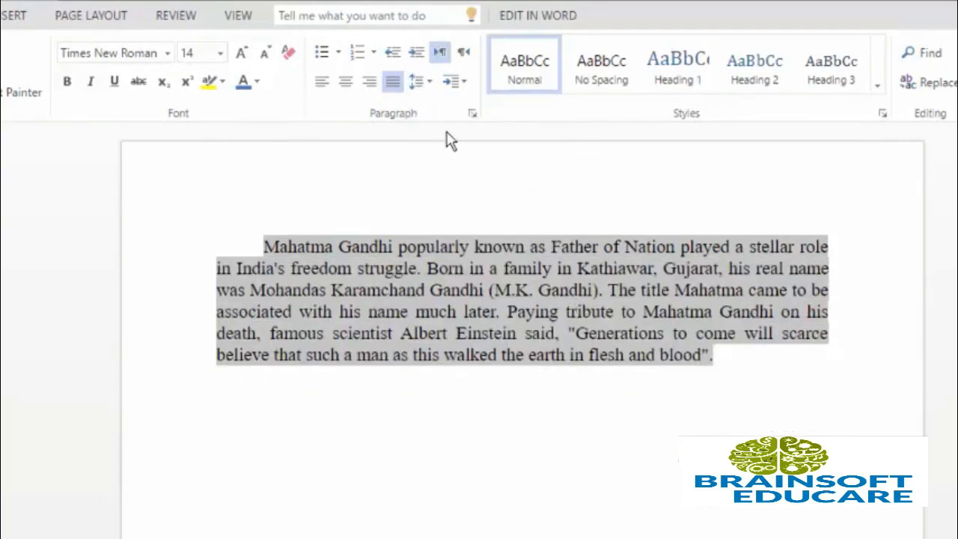
# Open the Line Spacing Options for the Gandhi paragraph and review the available alignment choices, keeping Justified.
pyautogui.click(431, 84)
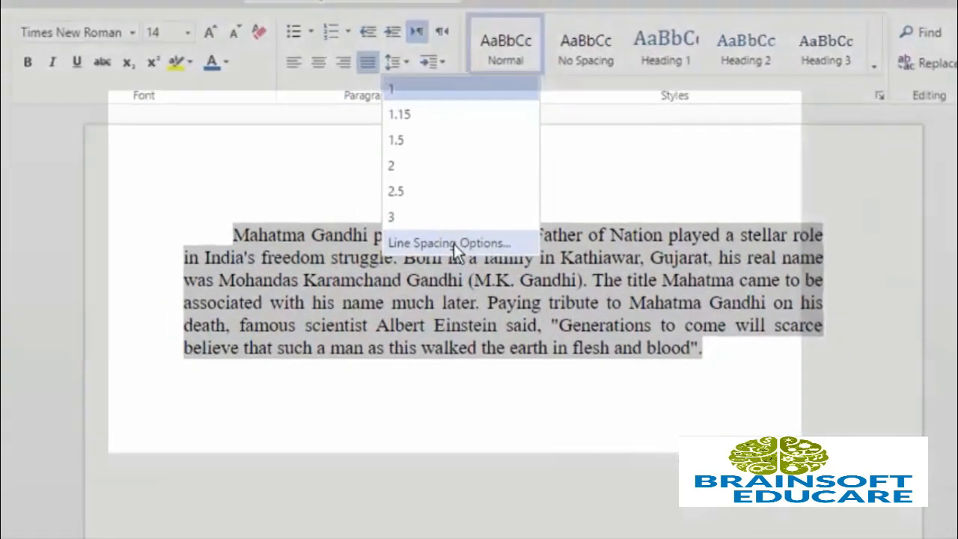
pyautogui.click(472, 255)
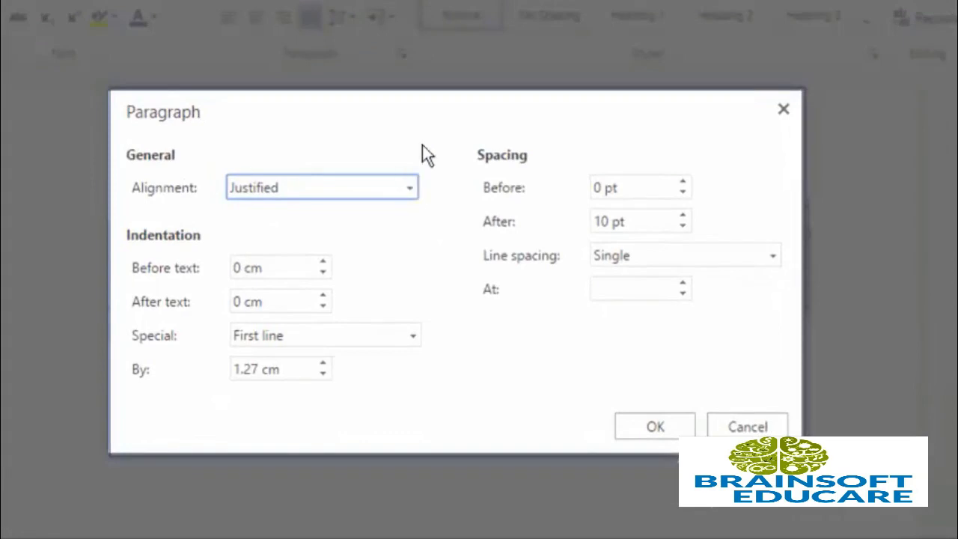
pyautogui.click(412, 191)
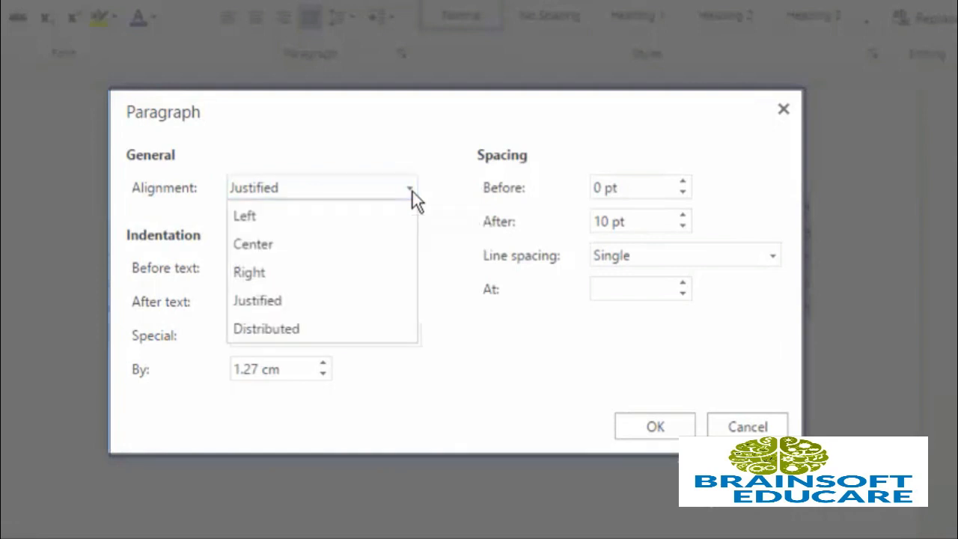
pyautogui.click(415, 187)
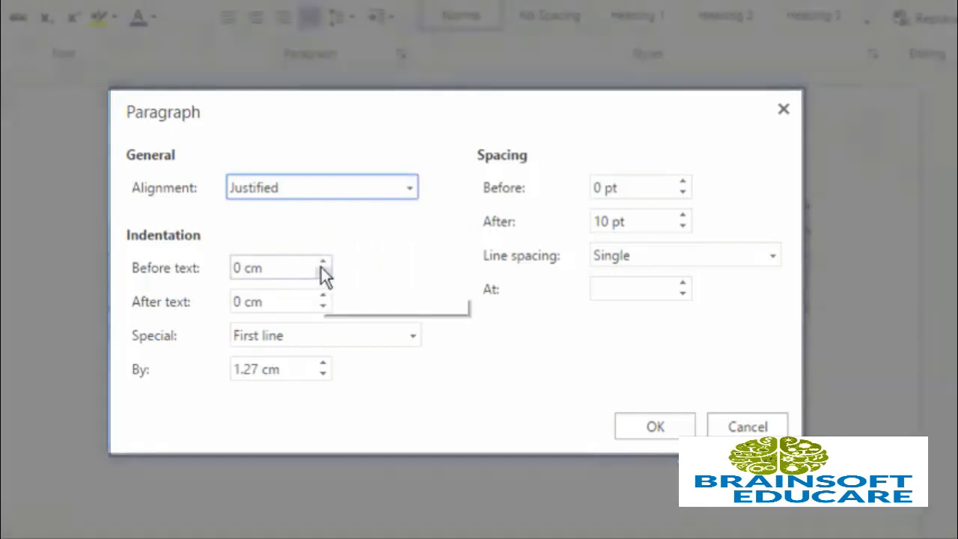
# Try a 1 cm indentation before text, reset it to 0 cm and close the paragraph settings.
pyautogui.click(323, 264)
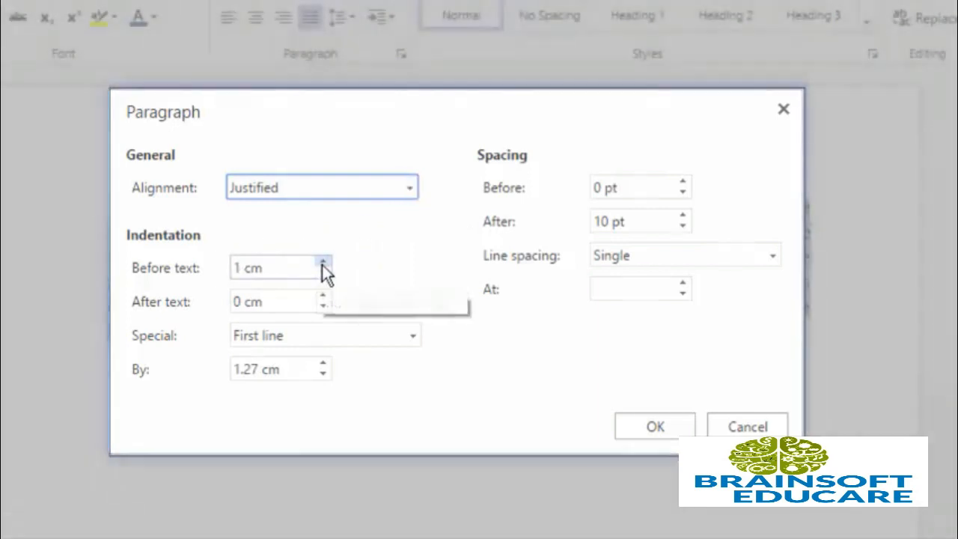
pyautogui.click(323, 273)
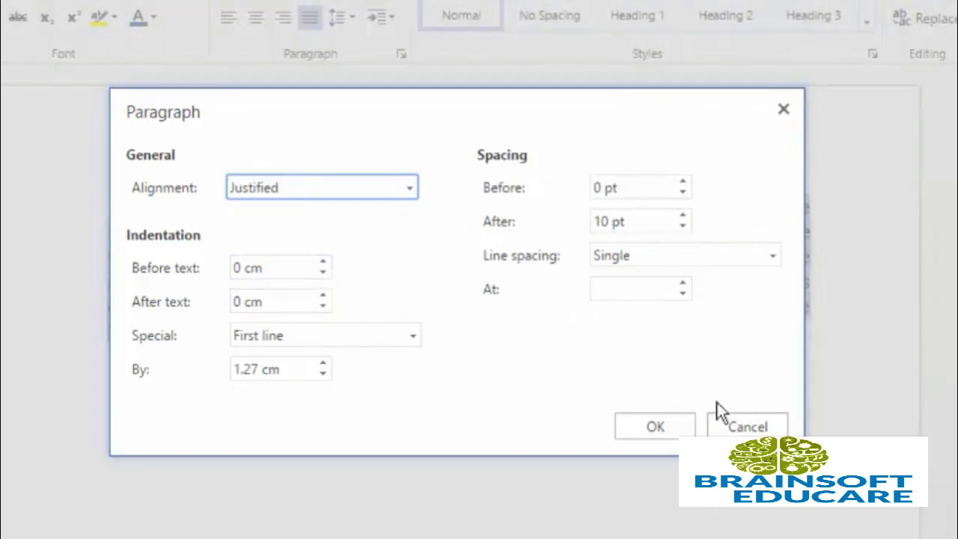
pyautogui.click(657, 425)
pyautogui.click(536, 307)
pyautogui.moveTo(692, 324); pyautogui.dragTo(102, 202)
pyautogui.click(739, 308)
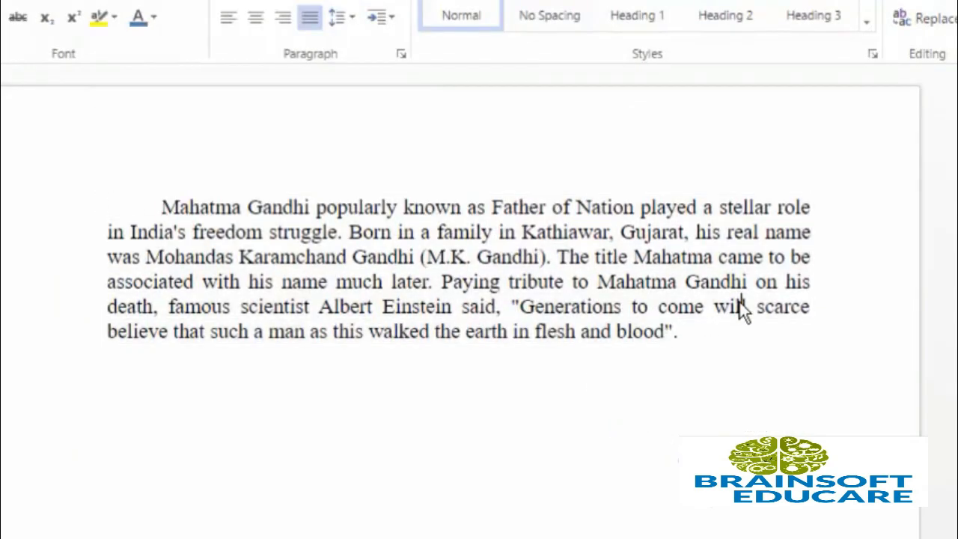